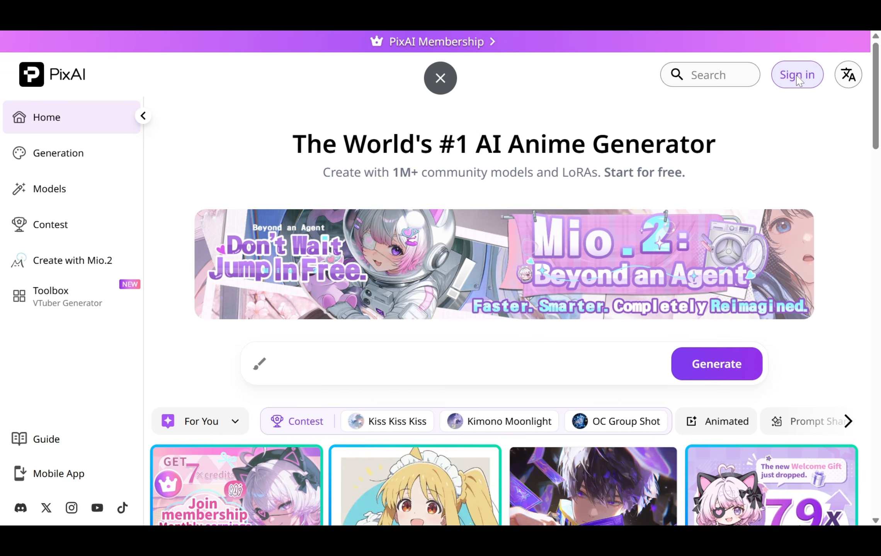
Sign in to PixAI using a Google account
{"action": "left_click", "coordinate": [797, 75]}
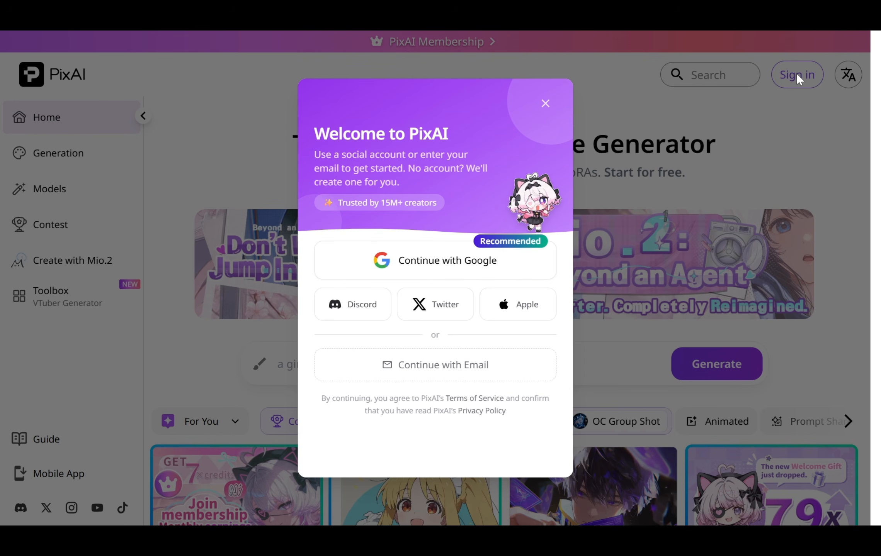
{"action": "left_click", "coordinate": [439, 267]}
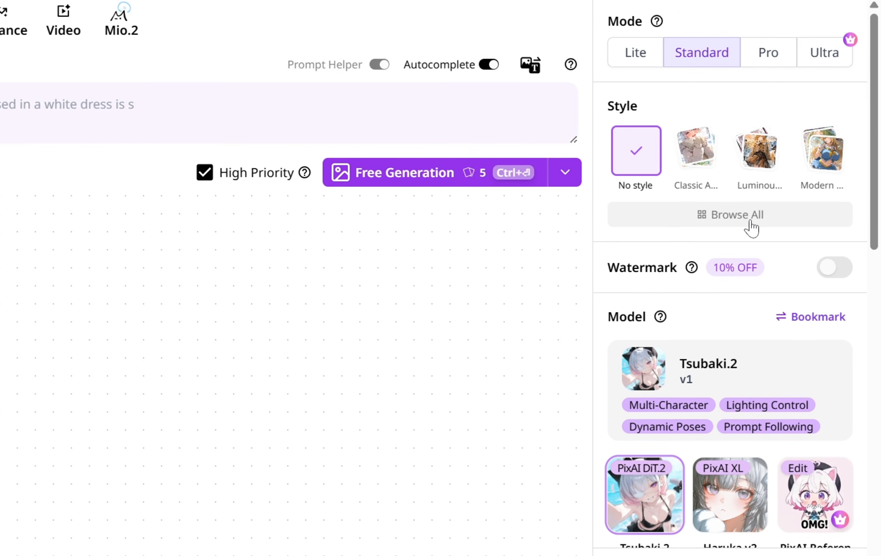
Browse the Style Library to look through the available styles without applying one
{"action": "left_click", "coordinate": [750, 224]}
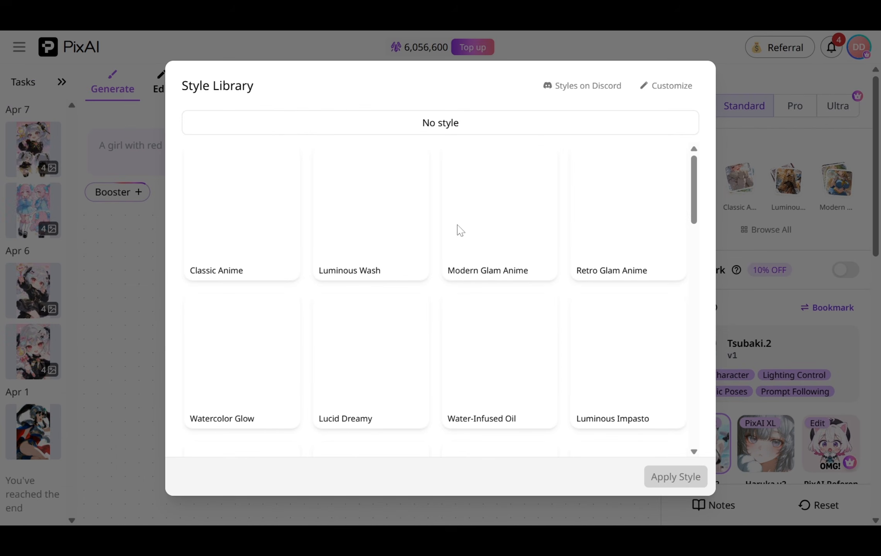
{"action": "scroll", "coordinate": [441, 208], "scroll_direction": "down", "scroll_amount": 5}
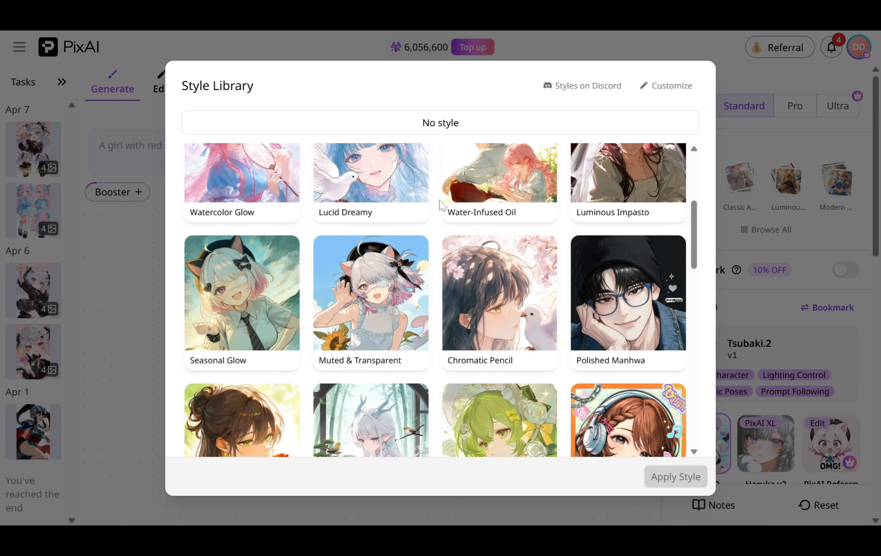
{"action": "scroll", "coordinate": [440, 205], "scroll_direction": "down", "scroll_amount": 10}
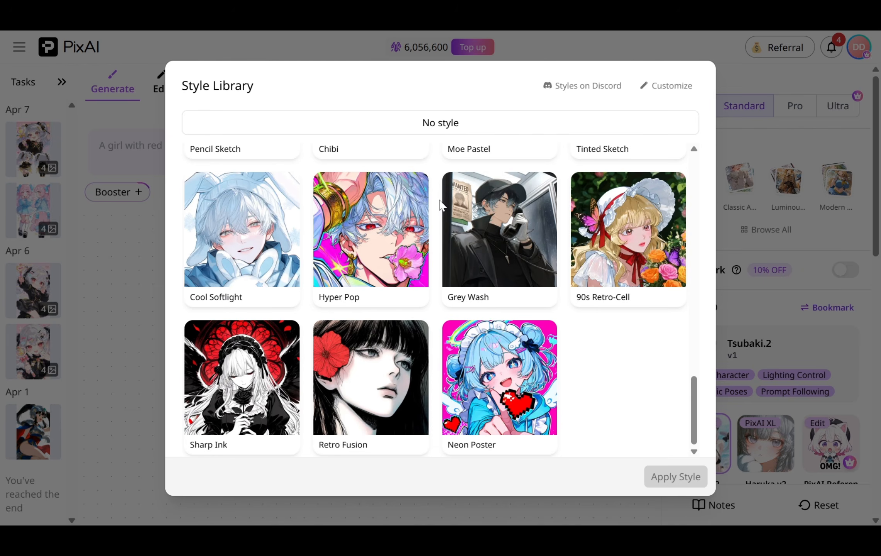
{"action": "scroll", "coordinate": [440, 205], "scroll_direction": "up", "scroll_amount": 15}
{"action": "left_click", "coordinate": [681, 113]}
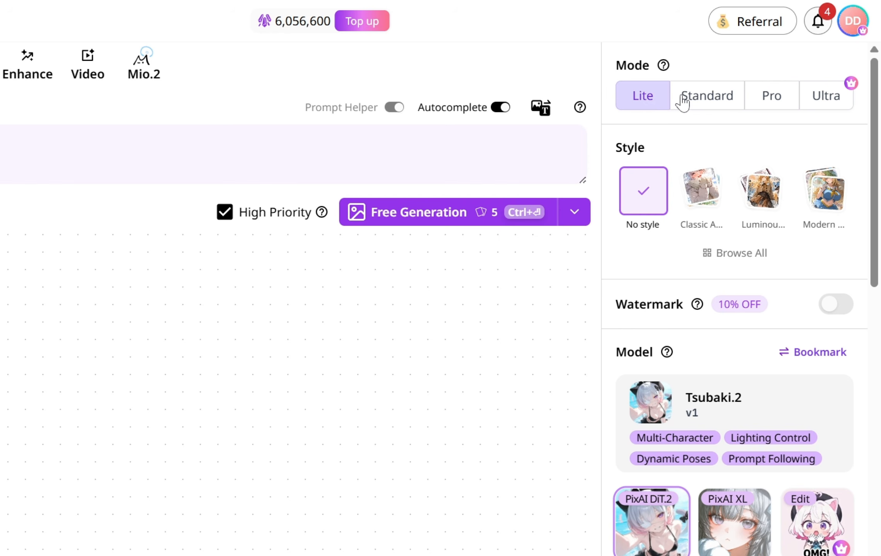
Switch to Standard mode and paste a prompt describing a green-haired young woman in a white dress
{"action": "left_click", "coordinate": [697, 101]}
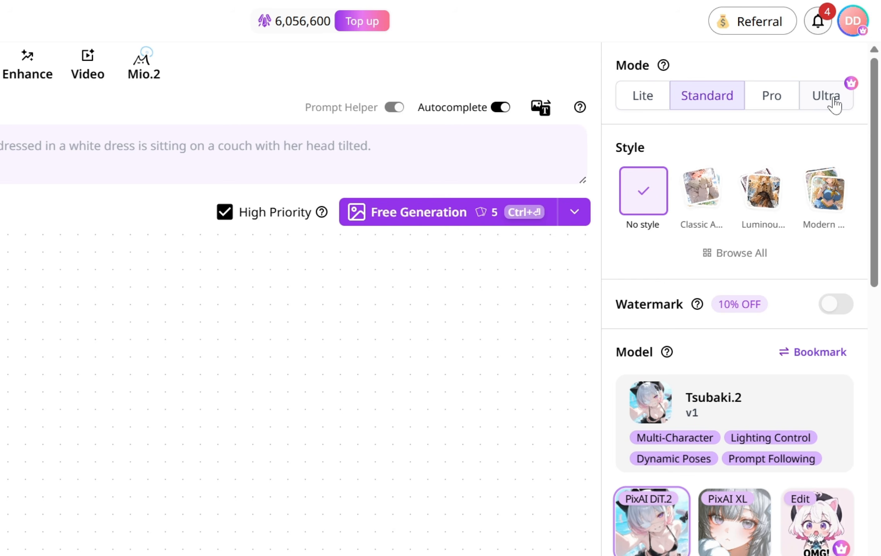
{"action": "scroll", "coordinate": [833, 107], "scroll_direction": "down", "scroll_amount": 2}
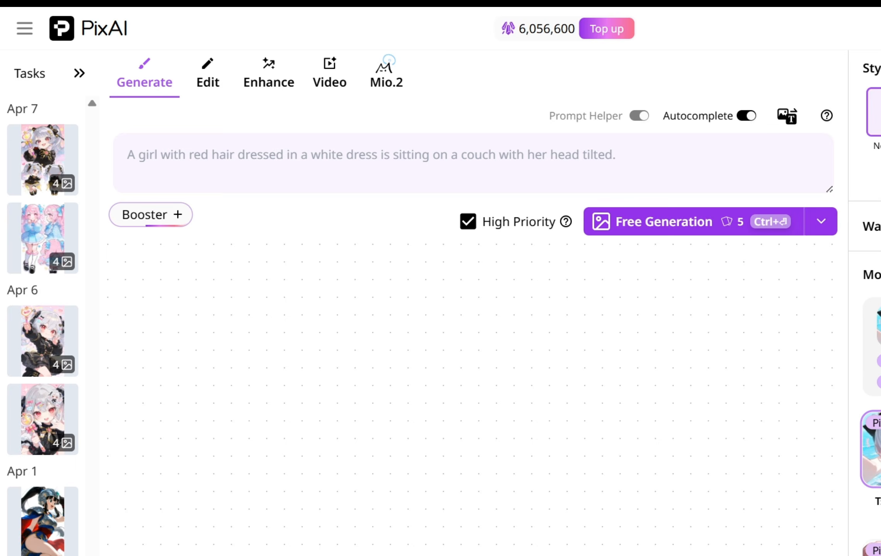
{"action": "key", "text": "ctrl+v"}
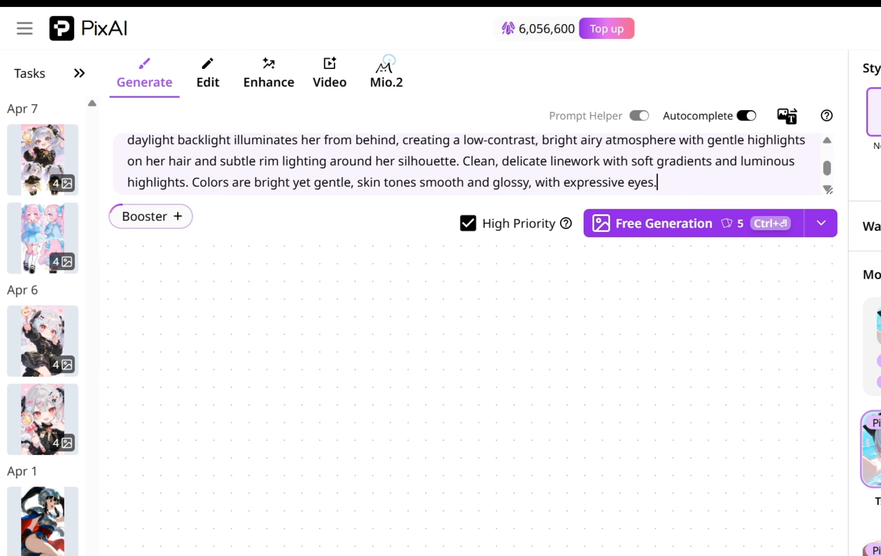
Review the pasted prompt and generate two batches of images from it
{"action": "scroll", "coordinate": [468, 166], "scroll_direction": "up", "scroll_amount": 3}
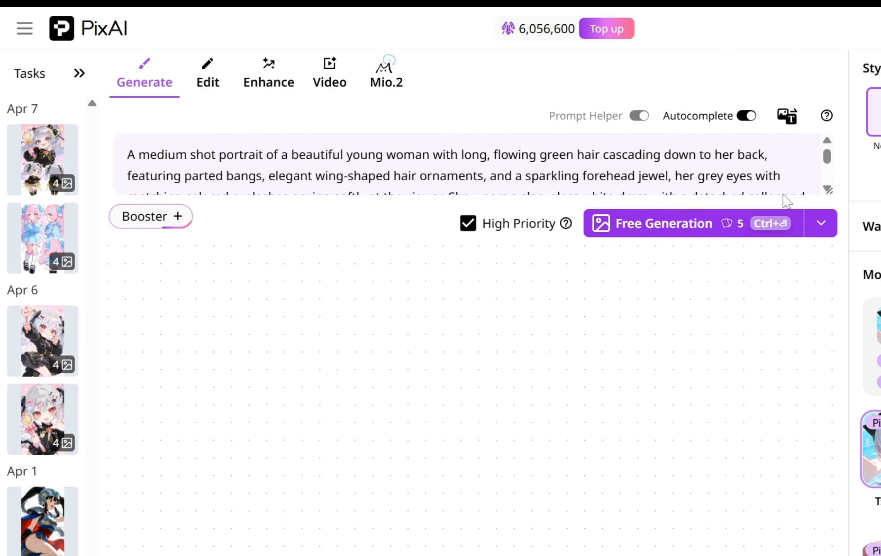
{"action": "scroll", "coordinate": [830, 174], "scroll_direction": "down", "scroll_amount": 1}
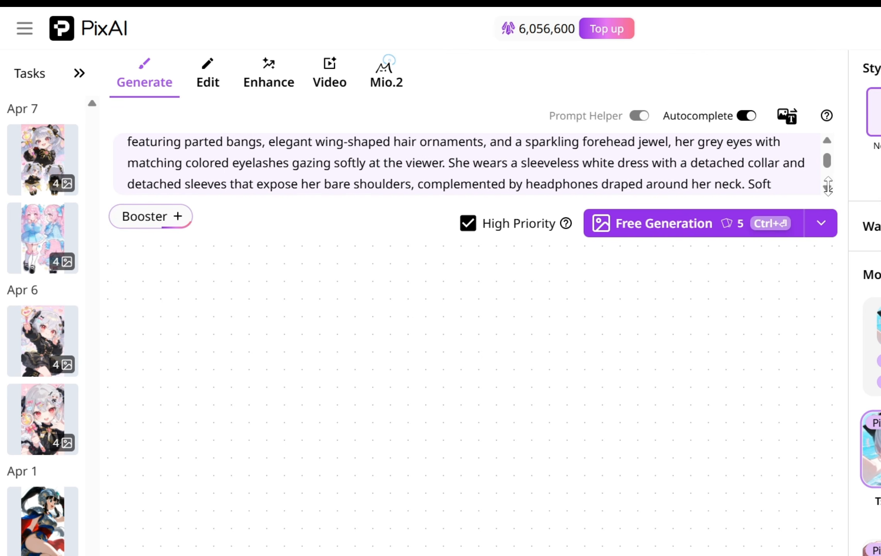
{"action": "scroll", "coordinate": [830, 175], "scroll_direction": "down", "scroll_amount": 1}
{"action": "scroll", "coordinate": [831, 176], "scroll_direction": "down", "scroll_amount": 1}
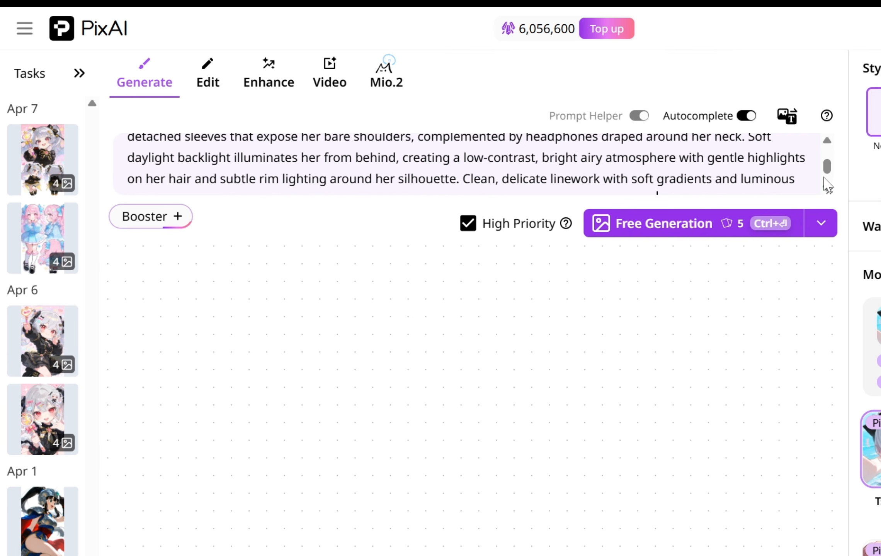
{"action": "scroll", "coordinate": [827, 184], "scroll_direction": "down", "scroll_amount": 2}
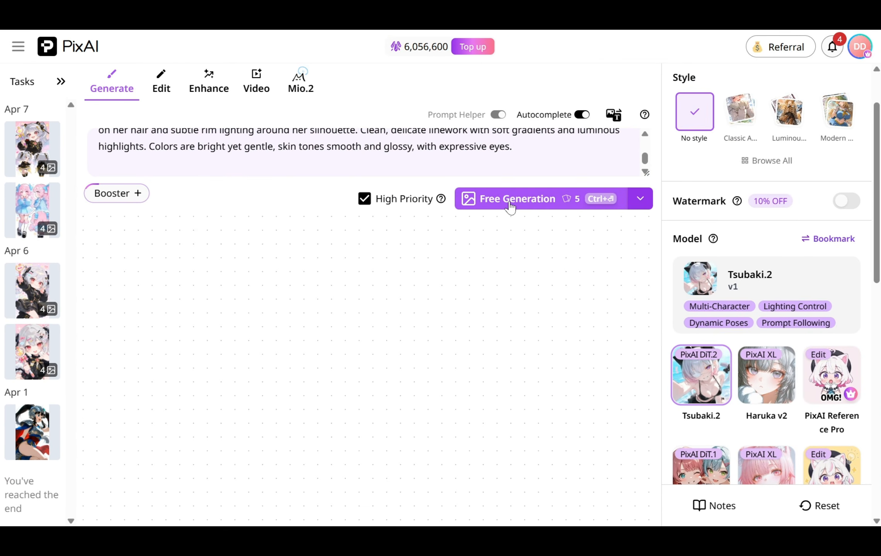
{"action": "left_click", "coordinate": [510, 200]}
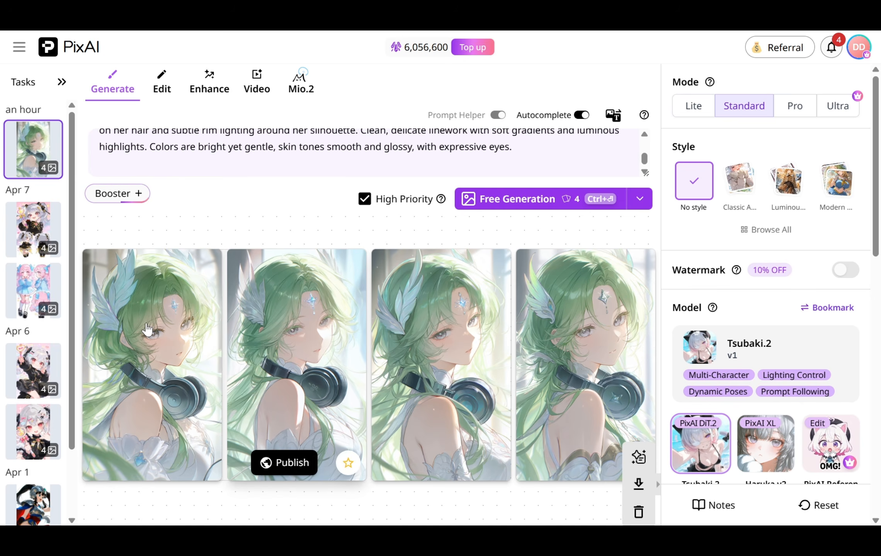
{"action": "mouse_move", "coordinate": [158, 301]}
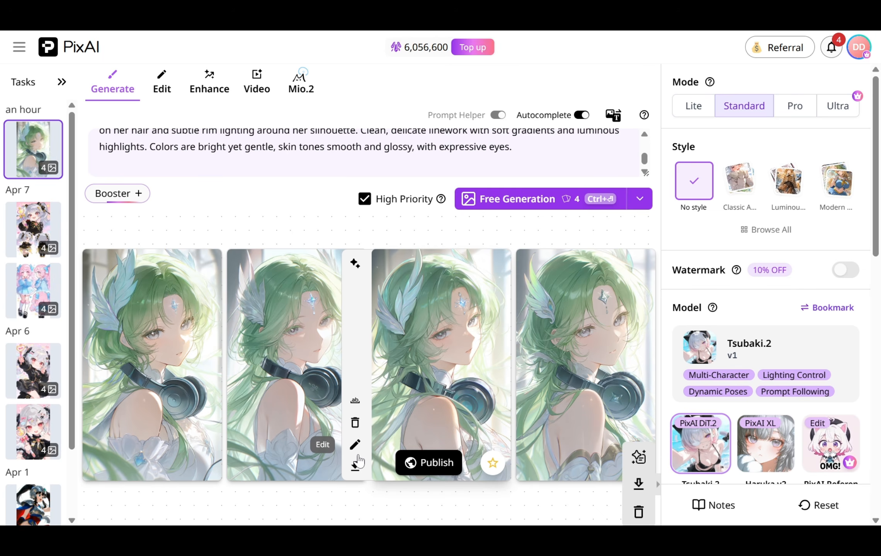
{"action": "key", "text": "ctrl+Return"}
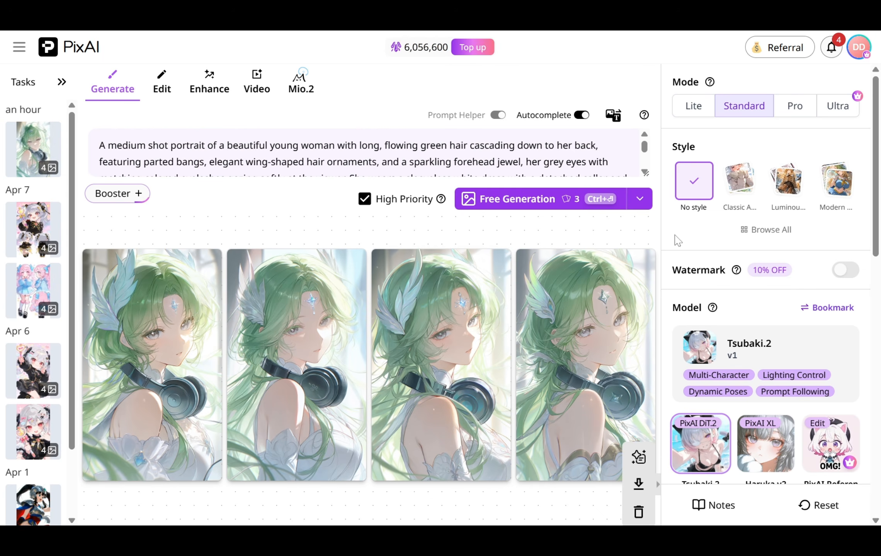
Search the LoRA market for Beautiful colors and add the Beautiful Colors V2 LoRA
{"action": "scroll", "coordinate": [748, 276], "scroll_direction": "down", "scroll_amount": 9}
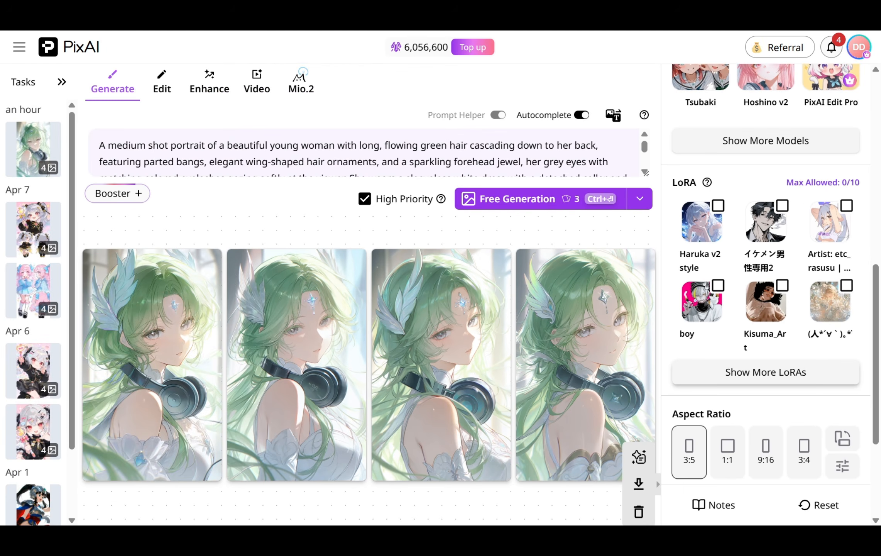
{"action": "left_click", "coordinate": [765, 372]}
{"action": "type", "text": "Beautifu"}
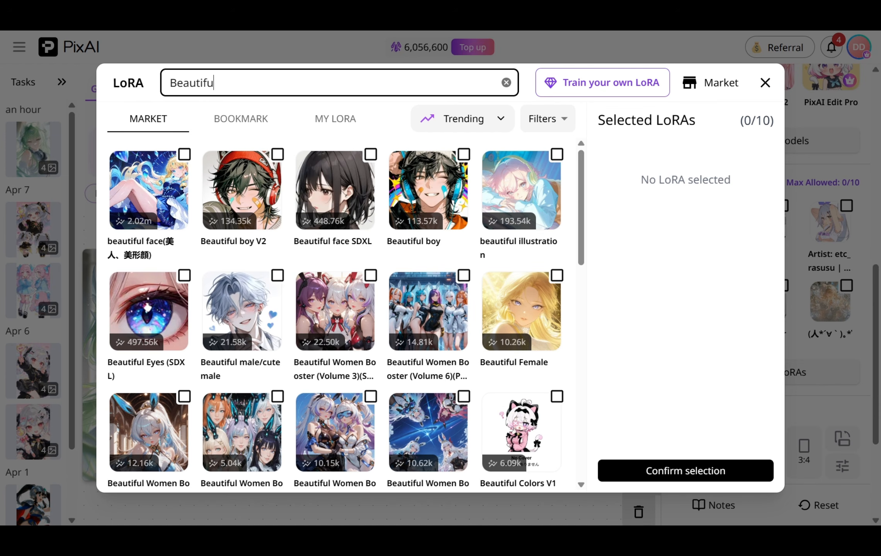
{"action": "type", "text": "l colors"}
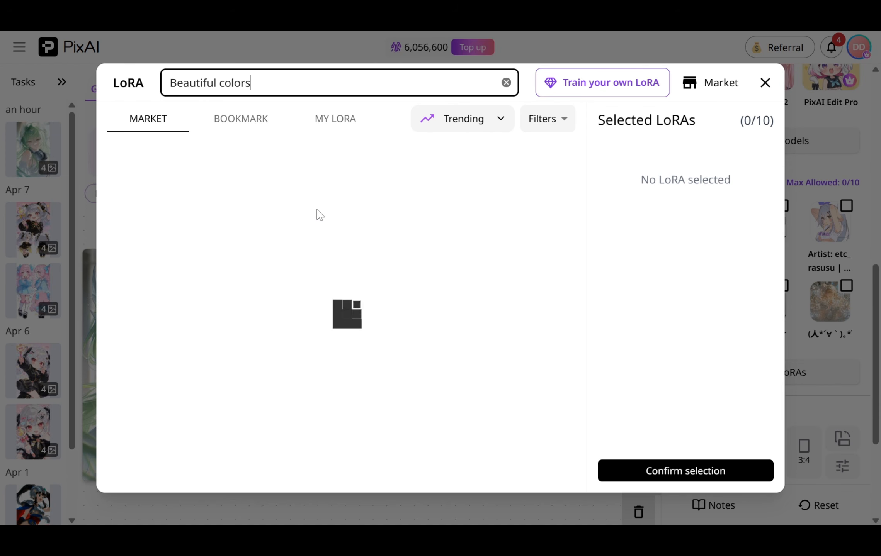
{"action": "left_click", "coordinate": [277, 154]}
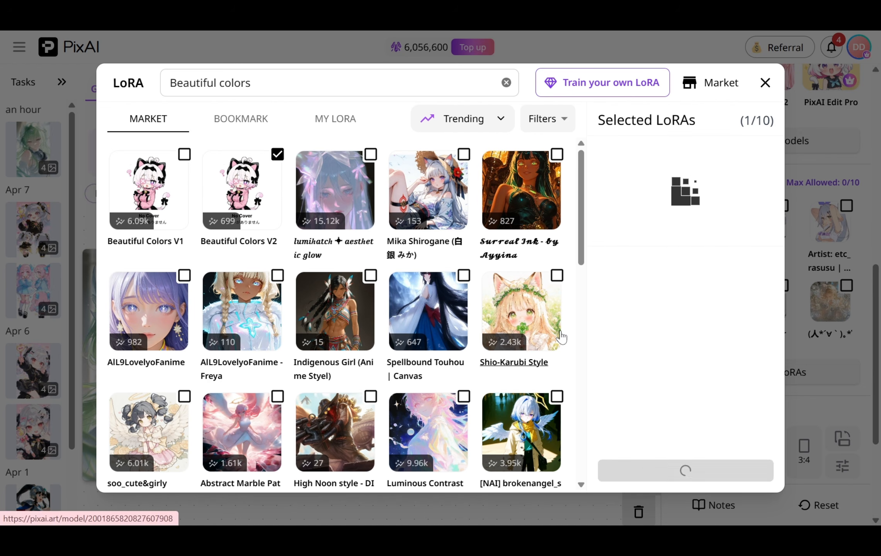
{"action": "left_click", "coordinate": [709, 471]}
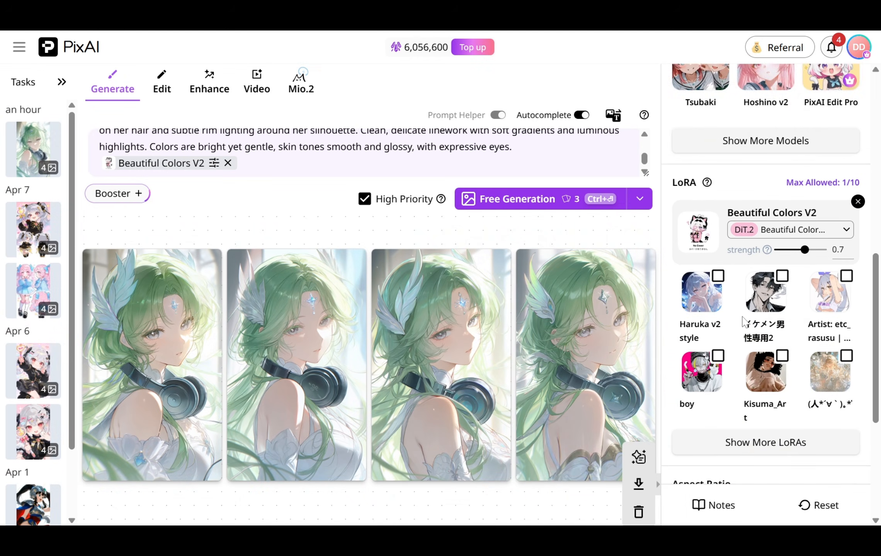
Replace the prompt with a soft pastel close-up anime portrait description and generate images
{"action": "scroll", "coordinate": [773, 365], "scroll_direction": "down", "scroll_amount": 3}
{"action": "scroll", "coordinate": [775, 366], "scroll_direction": "down", "scroll_amount": 2}
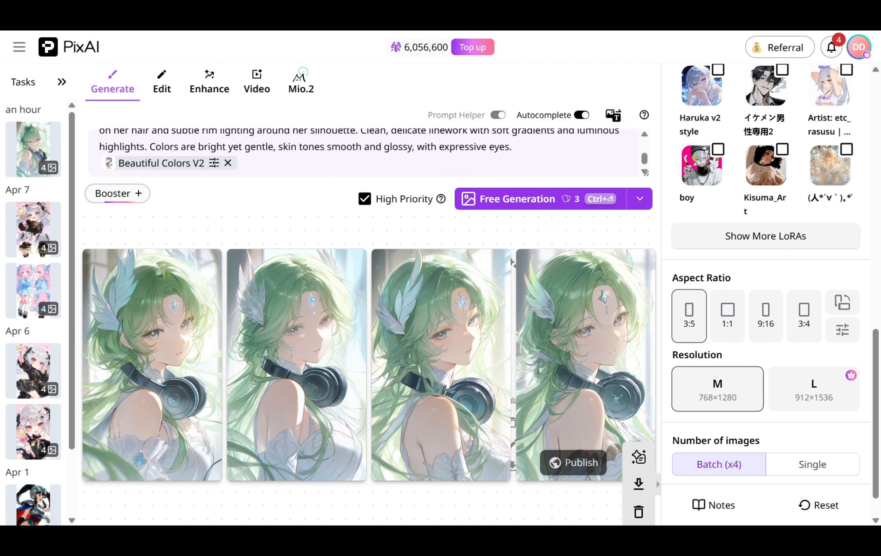
{"action": "key", "text": "ctrl+a"}
{"action": "key", "text": "ctrl+Home"}
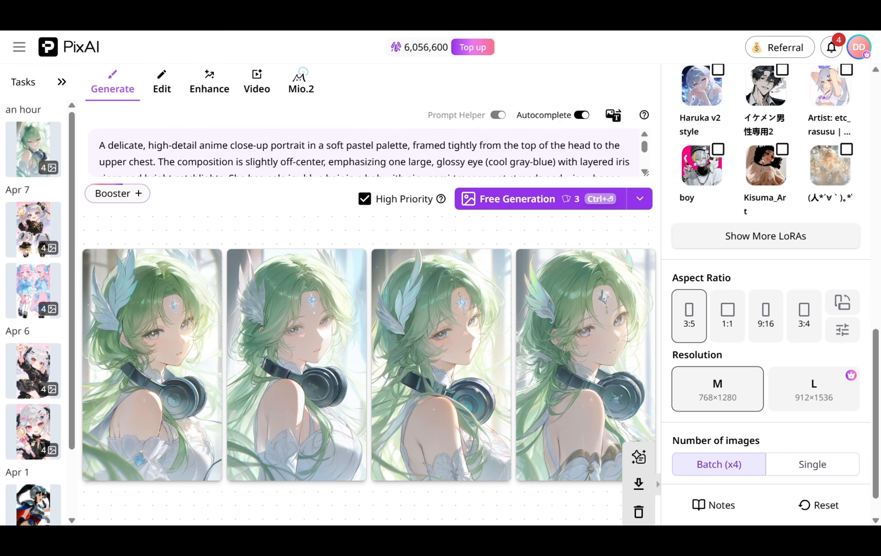
{"action": "key", "text": "ctrl+End"}
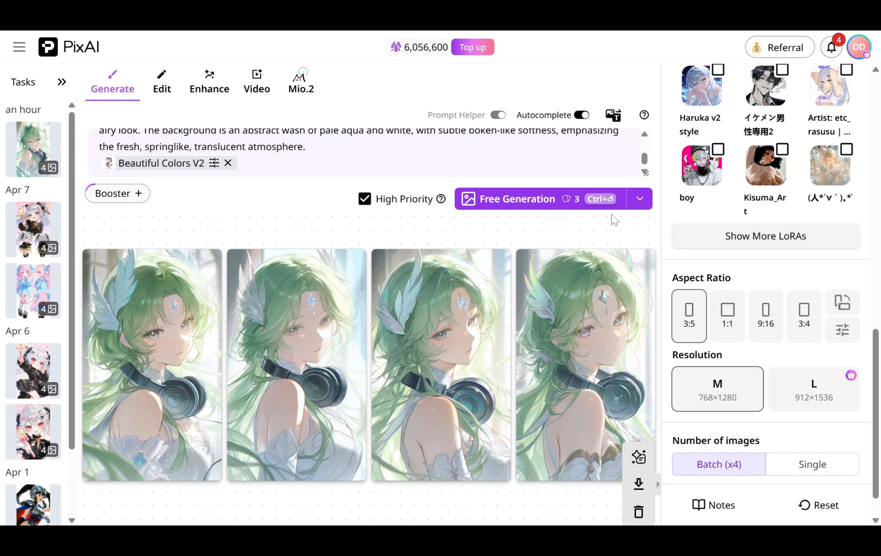
{"action": "left_click", "coordinate": [535, 204]}
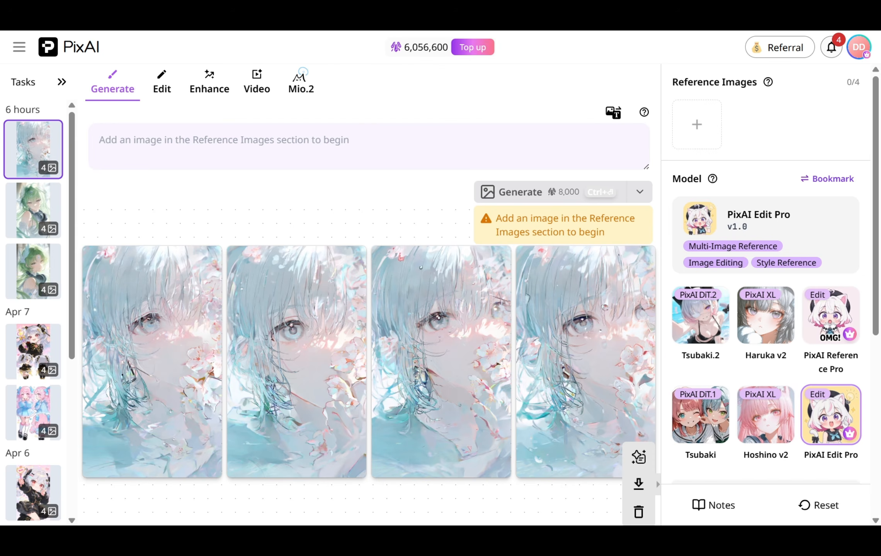
Upload the Avatar 12 image as a reference image
{"action": "left_click", "coordinate": [697, 127]}
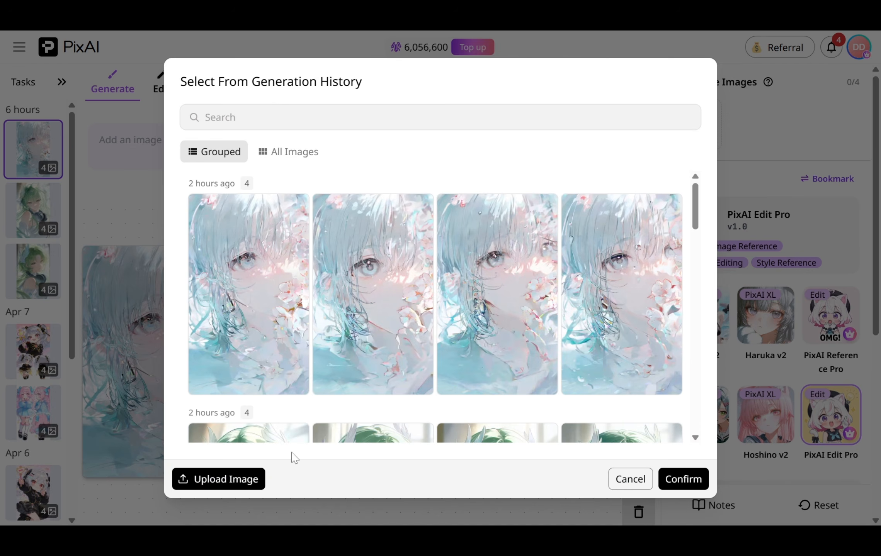
{"action": "left_click", "coordinate": [217, 479]}
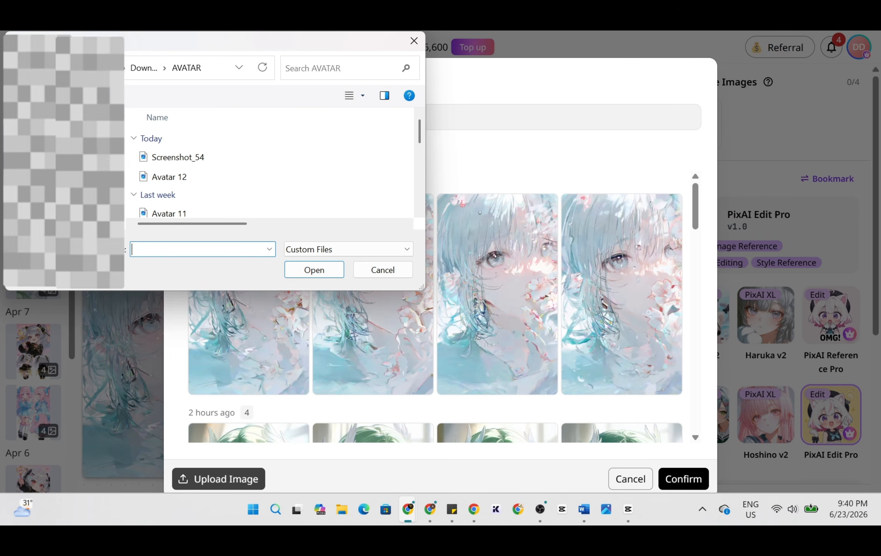
{"action": "left_click", "coordinate": [252, 175]}
{"action": "left_click", "coordinate": [319, 274]}
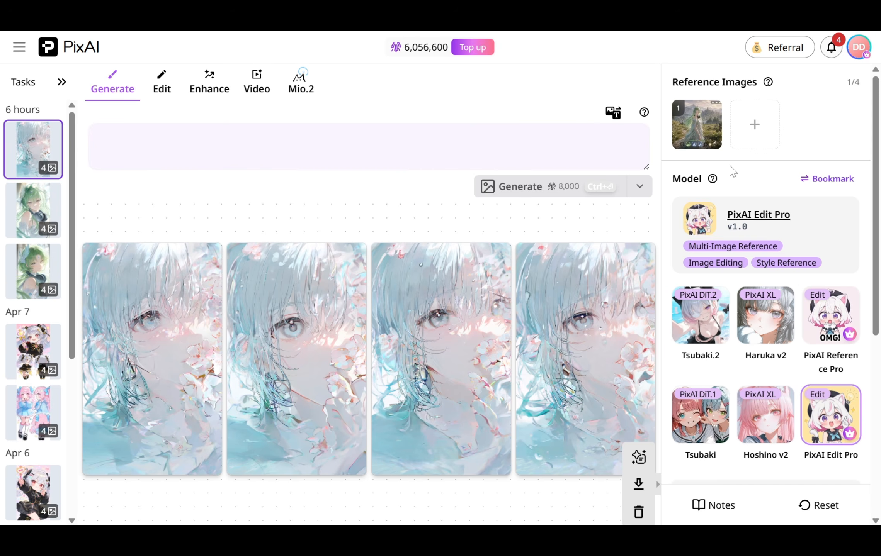
Paste a prompt describing a stylized open-world game screenshot featuring the character from image 1
{"action": "mouse_move", "coordinate": [701, 116]}
{"action": "key", "text": "ctrl+v"}
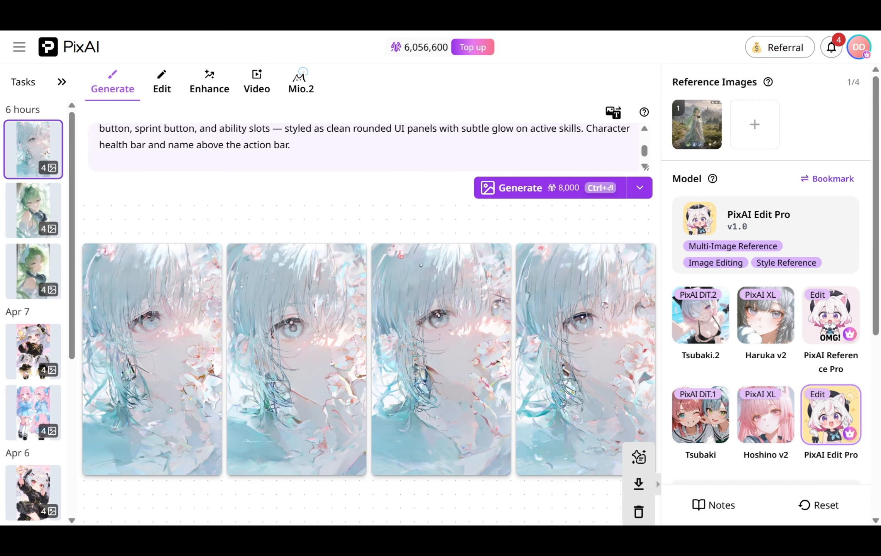
{"action": "scroll", "coordinate": [363, 146], "scroll_direction": "up", "scroll_amount": 5}
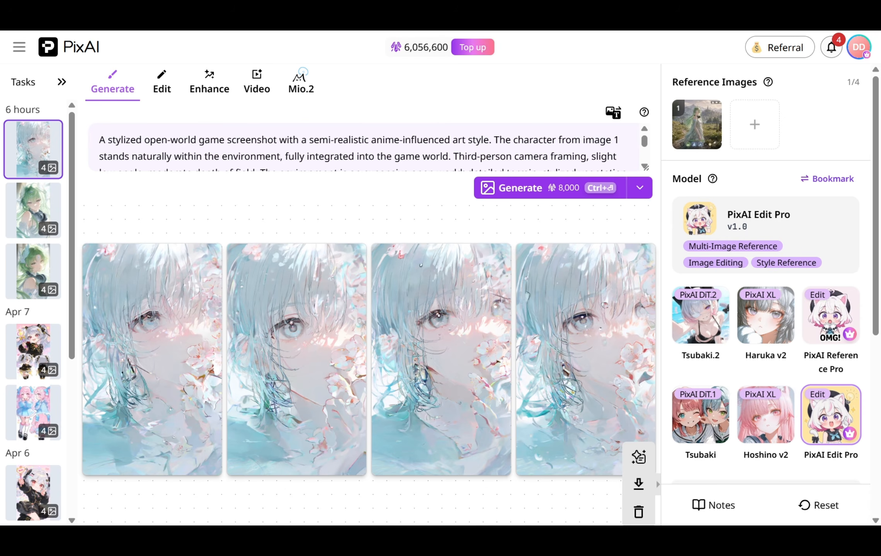
{"action": "scroll", "coordinate": [363, 147], "scroll_direction": "down", "scroll_amount": 6}
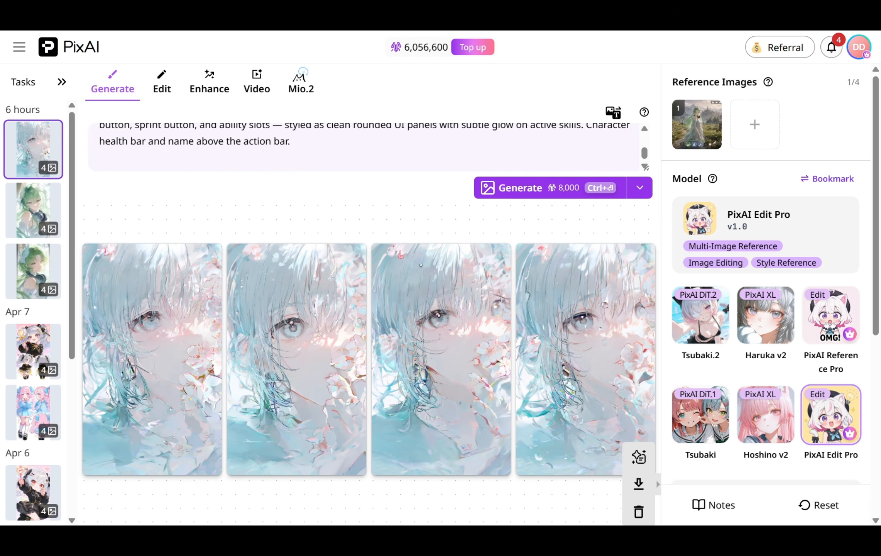
{"action": "scroll", "coordinate": [364, 147], "scroll_direction": "up", "scroll_amount": 5}
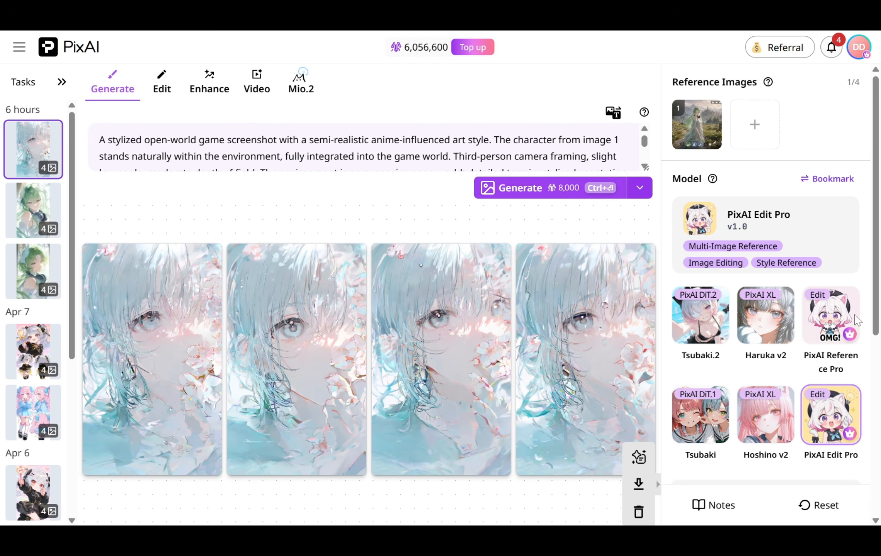
{"action": "scroll", "coordinate": [817, 312], "scroll_direction": "down", "scroll_amount": 2}
Set the output resolution to 2K
{"action": "scroll", "coordinate": [817, 312], "scroll_direction": "down", "scroll_amount": 2}
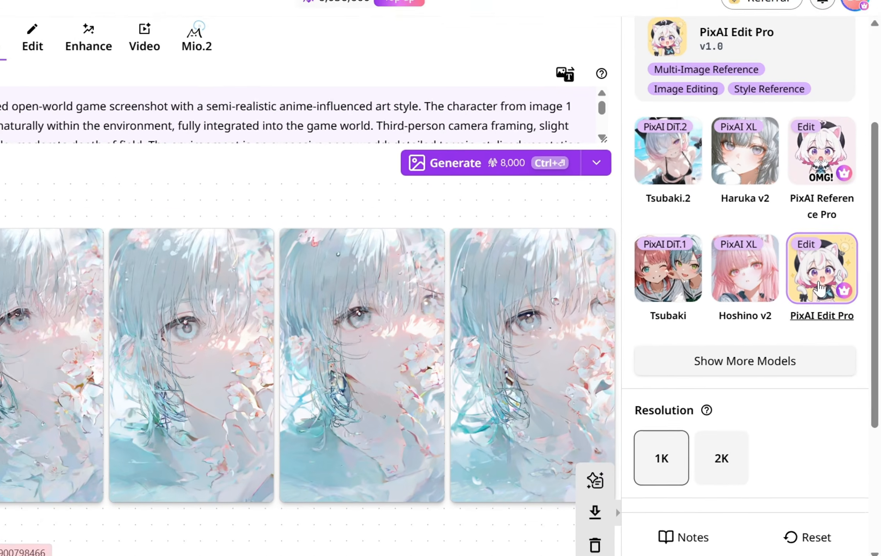
{"action": "scroll", "coordinate": [788, 309], "scroll_direction": "down", "scroll_amount": 2}
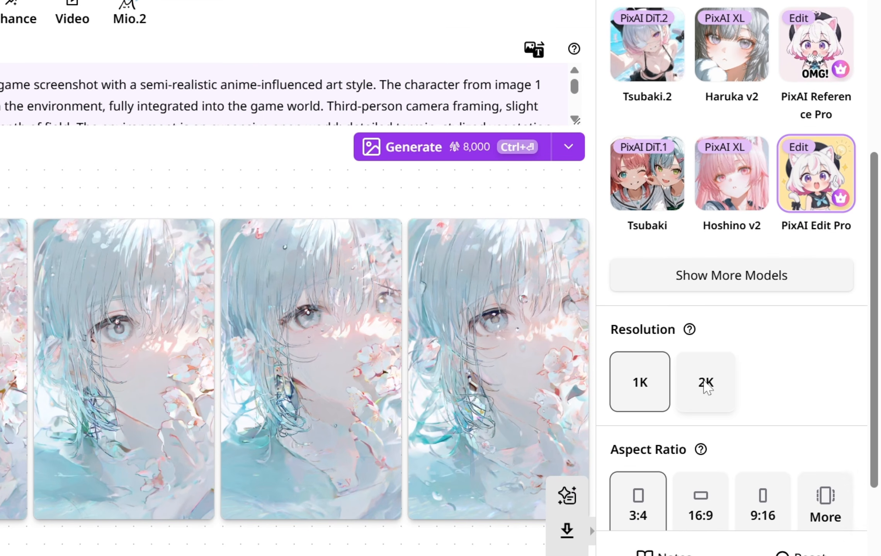
{"action": "left_click", "coordinate": [705, 381]}
Set the aspect ratio to landscape 5:4
{"action": "scroll", "coordinate": [791, 387], "scroll_direction": "down", "scroll_amount": 4}
{"action": "left_click", "coordinate": [831, 371]}
{"action": "left_click", "coordinate": [395, 238]}
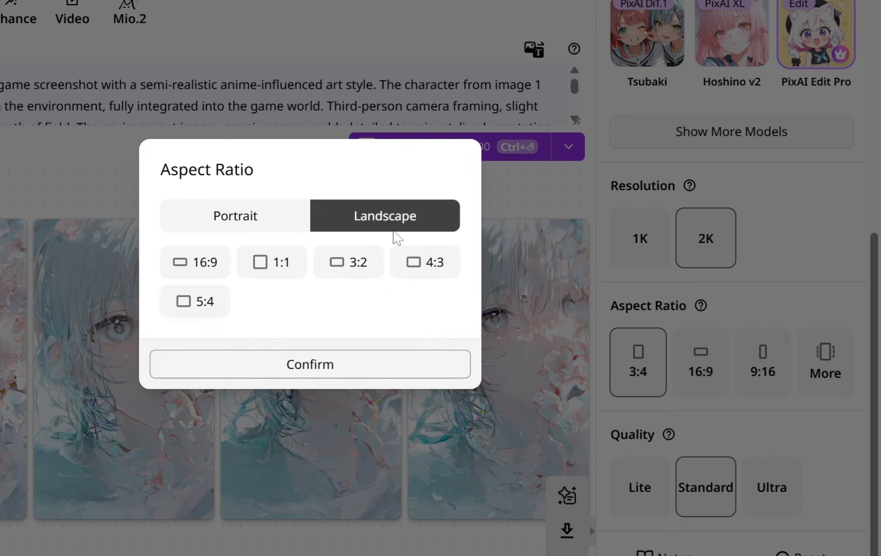
{"action": "left_click", "coordinate": [206, 309]}
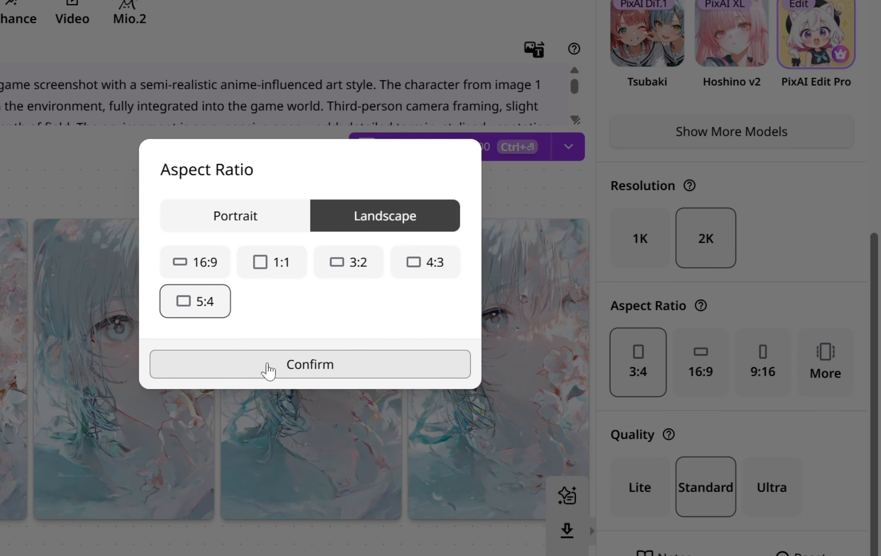
{"action": "left_click", "coordinate": [269, 365]}
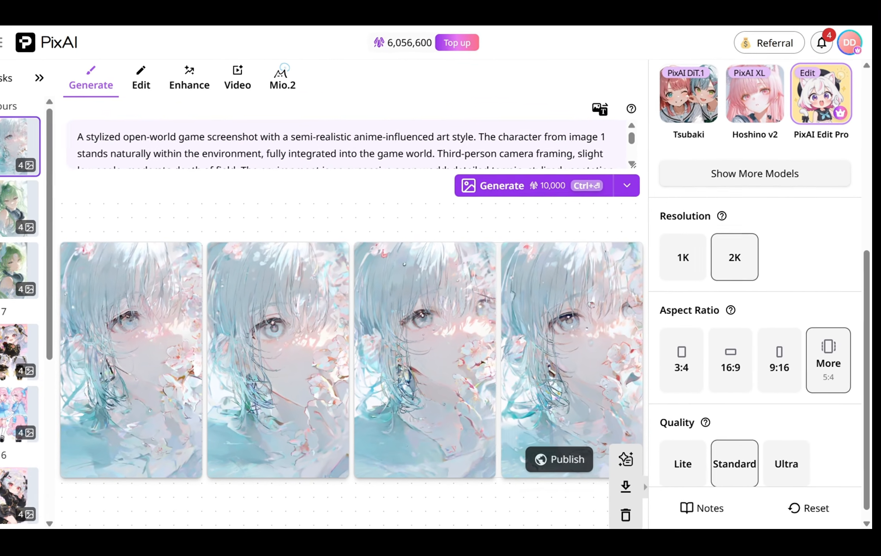
Generate images from the open-world game screenshot prompt with the current settings
{"action": "scroll", "coordinate": [309, 136], "scroll_direction": "down", "scroll_amount": 5}
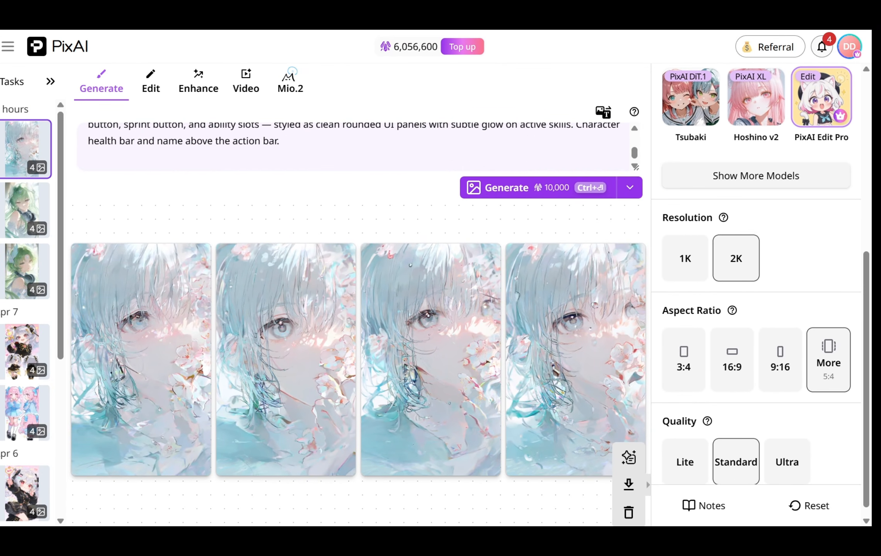
{"action": "scroll", "coordinate": [711, 299], "scroll_direction": "down", "scroll_amount": 1}
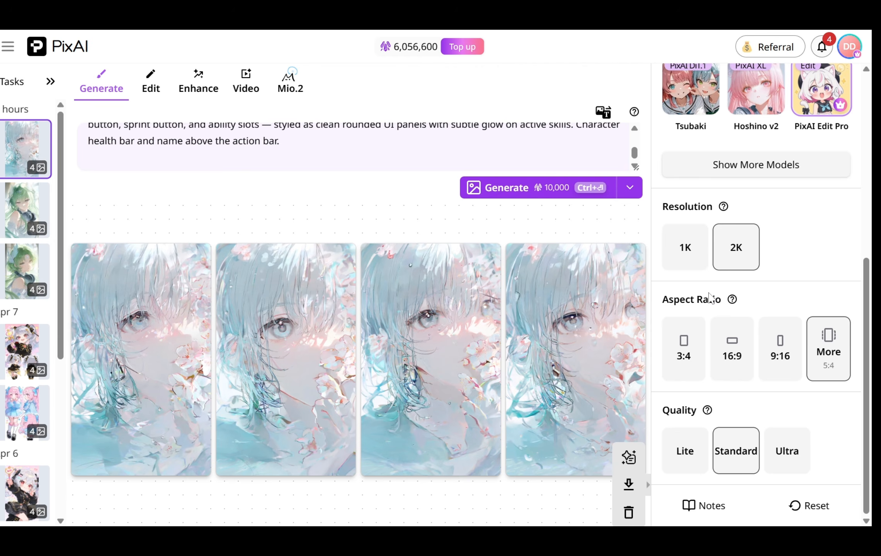
{"action": "scroll", "coordinate": [709, 298], "scroll_direction": "up", "scroll_amount": 5}
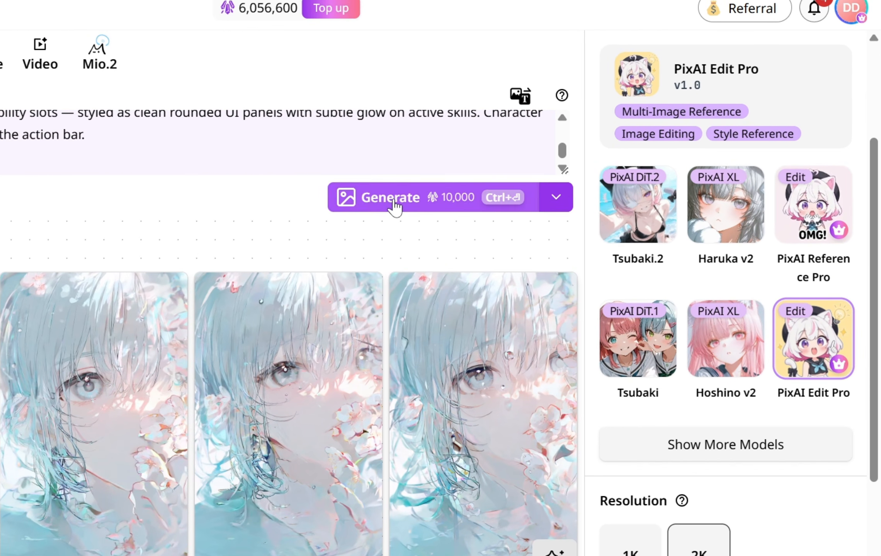
{"action": "left_click", "coordinate": [507, 194]}
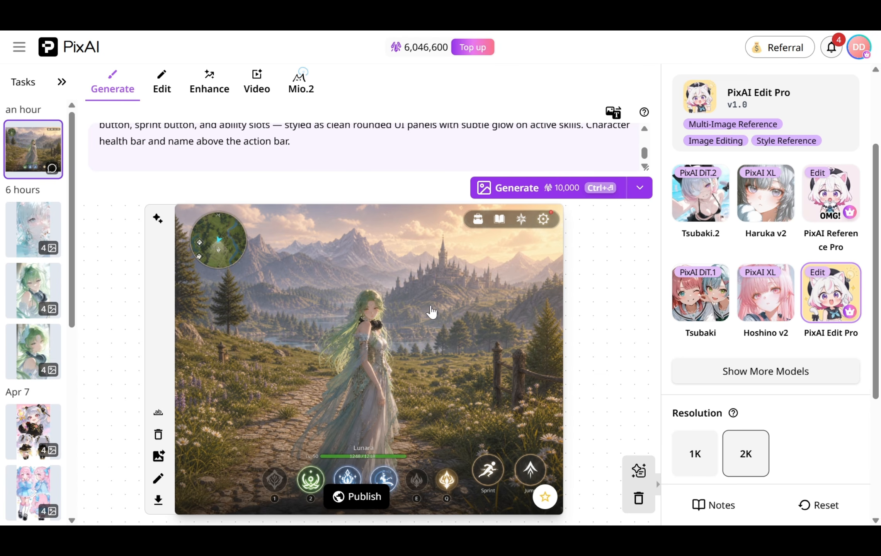
Open the generated game screenshot in the full-size viewer to inspect it
{"action": "left_click", "coordinate": [533, 261]}
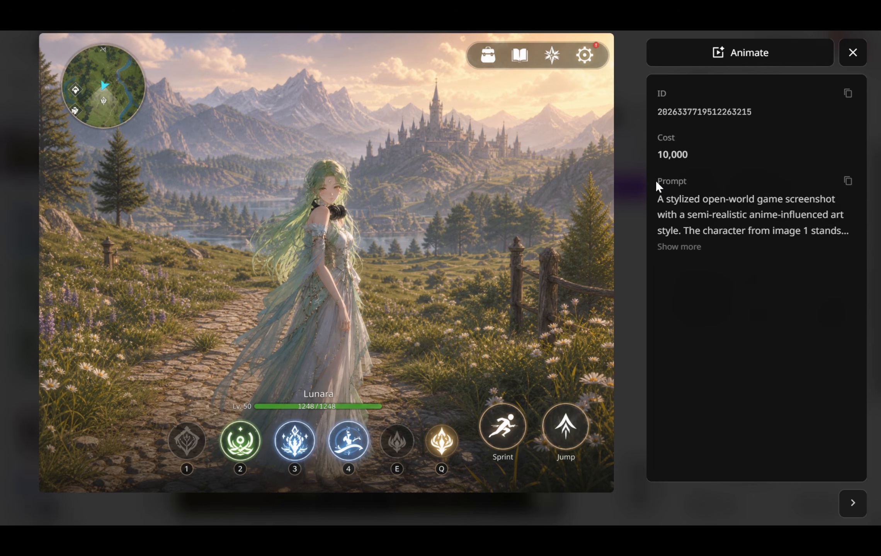
{"action": "mouse_move", "coordinate": [406, 360]}
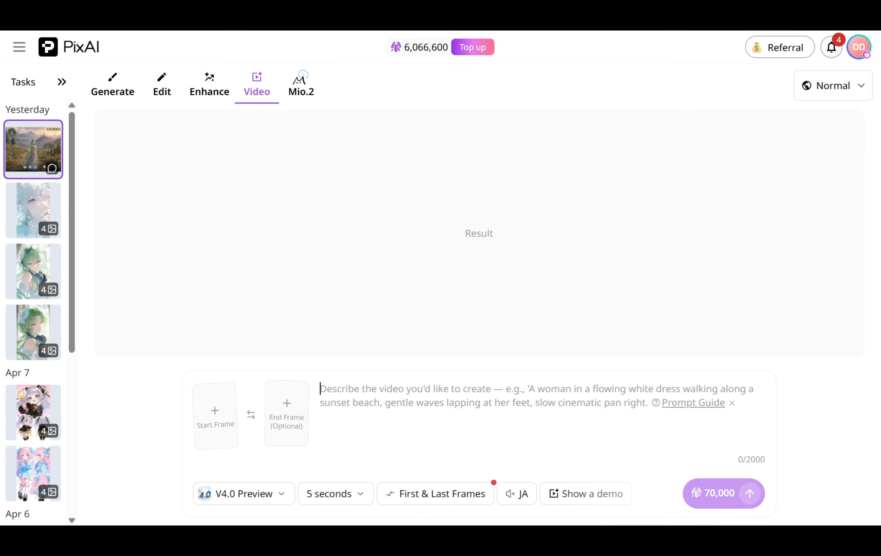
In the Video tab, paste the open-world exploration animation prompt and set the game screenshot as the start frame
{"action": "key", "text": "ctrl+v"}
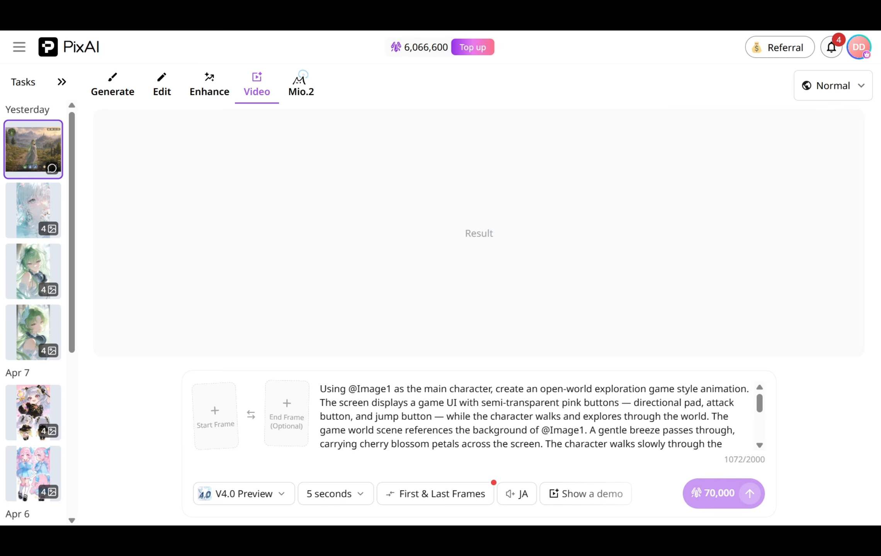
{"action": "left_click_drag", "start_coordinate": [30, 152], "coordinate": [215, 416]}
{"action": "scroll", "coordinate": [533, 415], "scroll_direction": "down", "scroll_amount": 3}
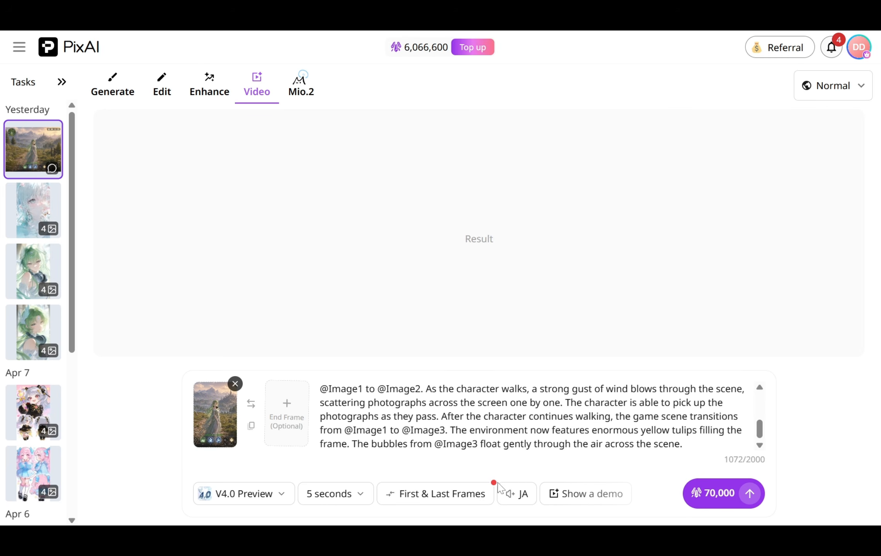
Set the video's audio language to EN
{"action": "left_click", "coordinate": [555, 516]}
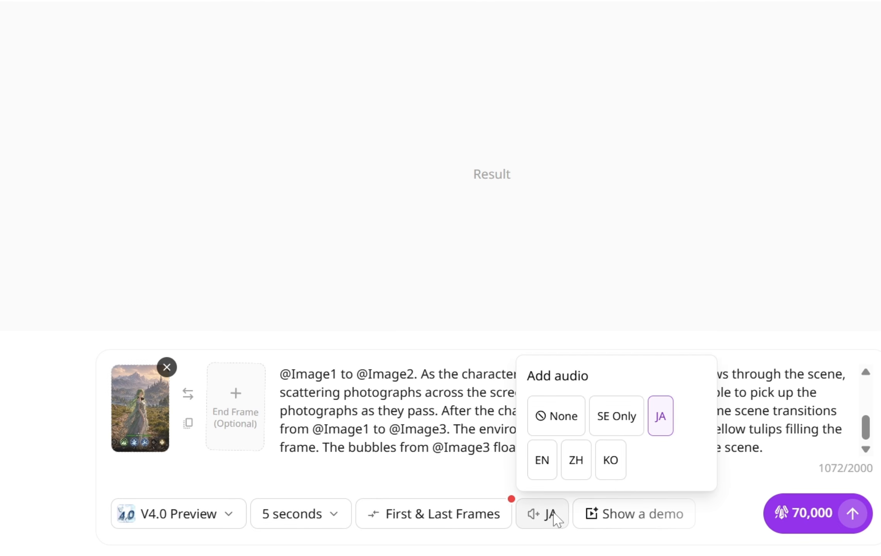
{"action": "left_click", "coordinate": [546, 464]}
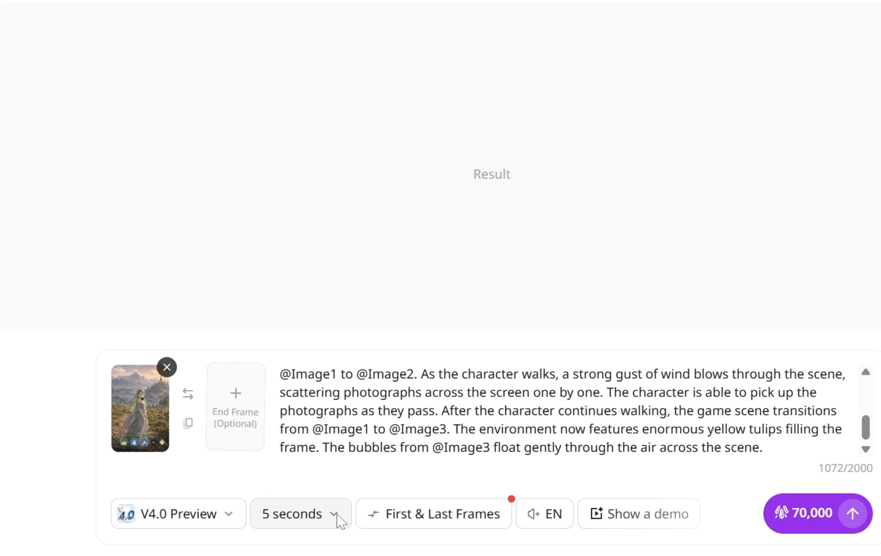
Choose a 5-second duration and generate the video
{"action": "left_click", "coordinate": [340, 520]}
{"action": "left_click", "coordinate": [306, 417]}
{"action": "left_click", "coordinate": [852, 514]}
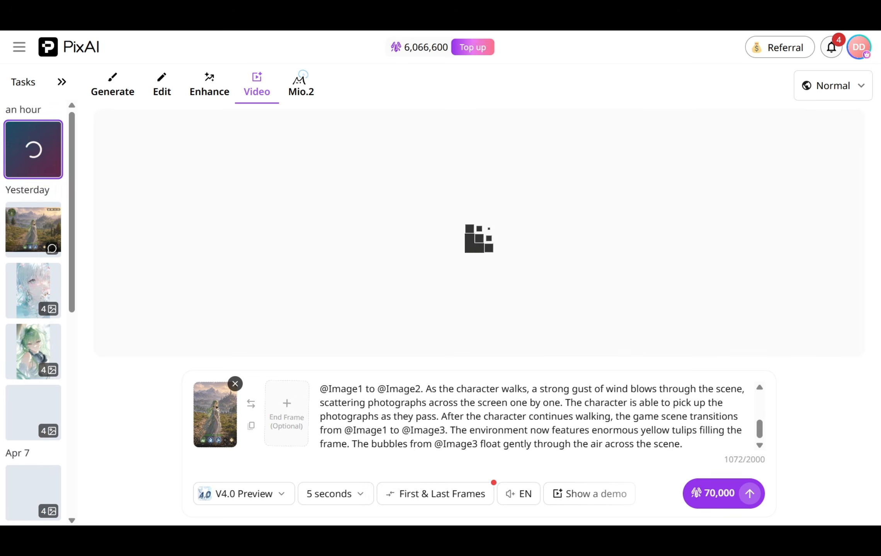